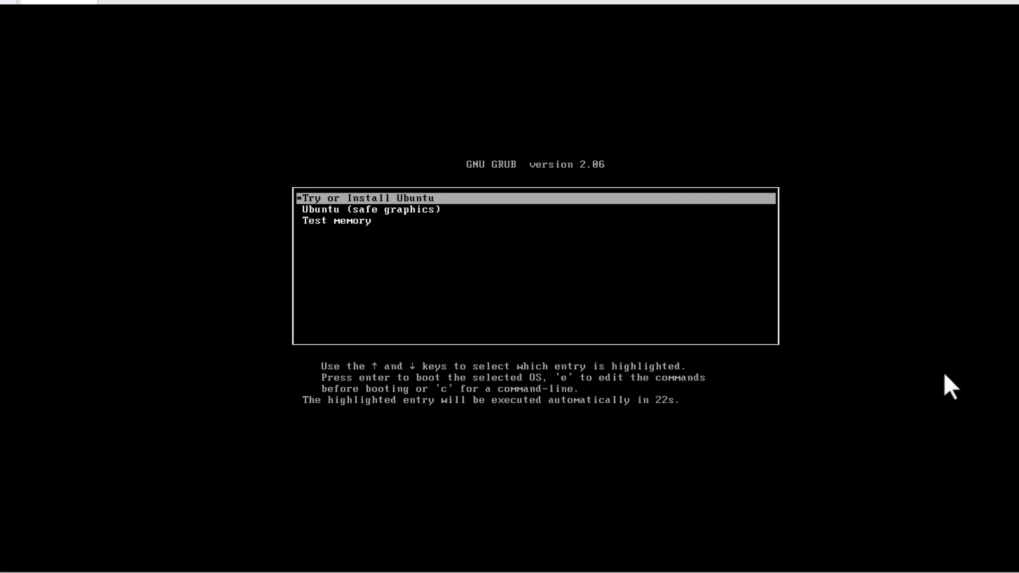
Step: Switch the VM to full screen while GRUB boots the 'Try or Install Ubuntu' entry
left_click(11, 6)
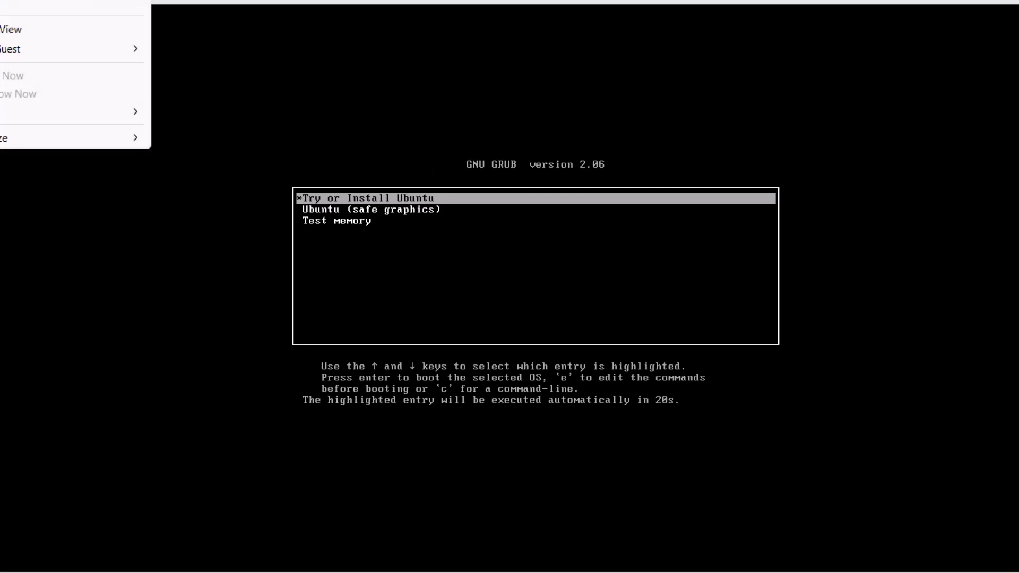
key("ctrl+alt+Return")
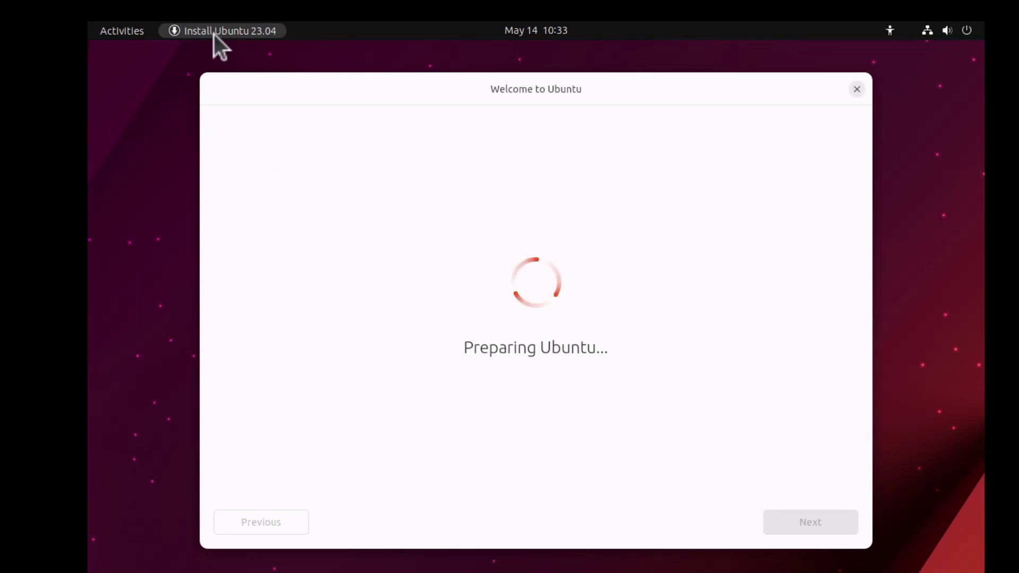
Step: Check the Activities overview, then return to the installer at 'Choose your language' with English
key("super")
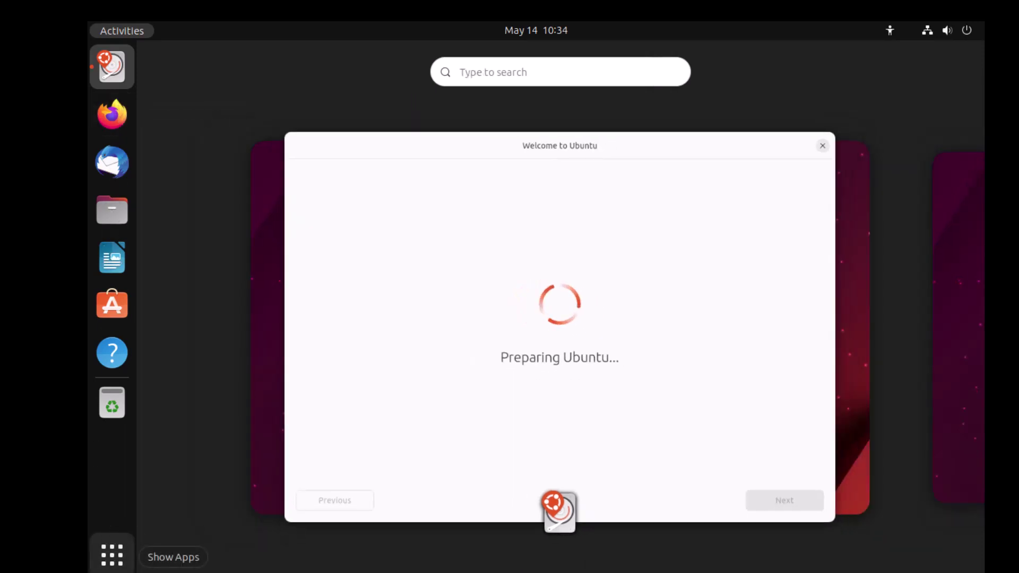
key("super")
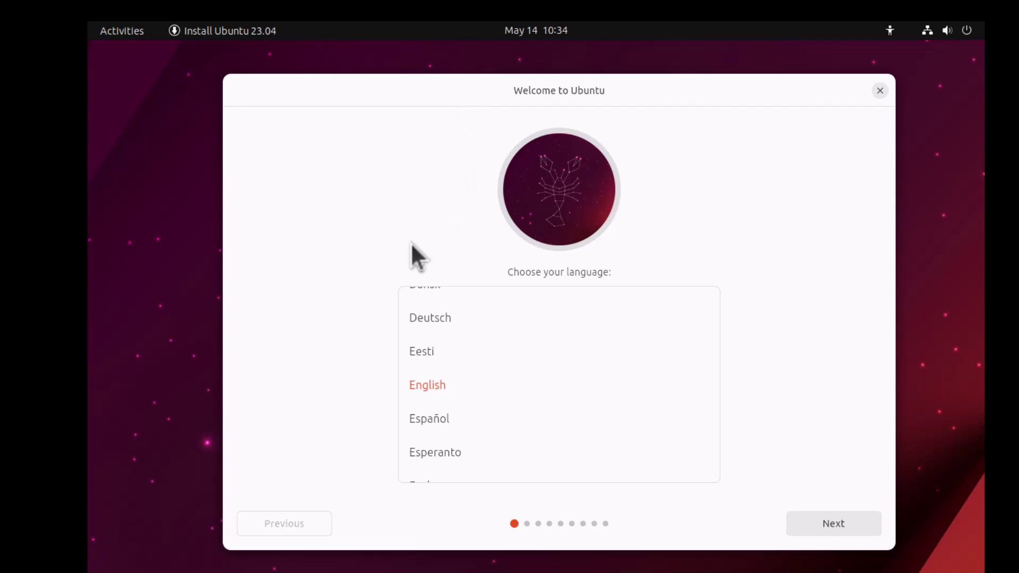
Step: Keep English as the language and pick Install Ubuntu instead of Try Ubuntu
left_click(429, 386)
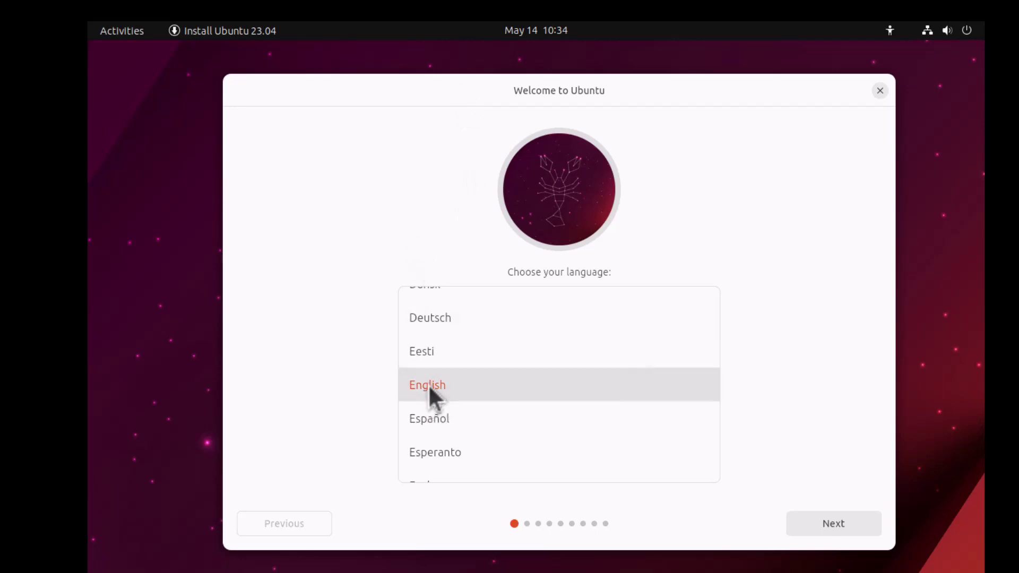
left_click(828, 524)
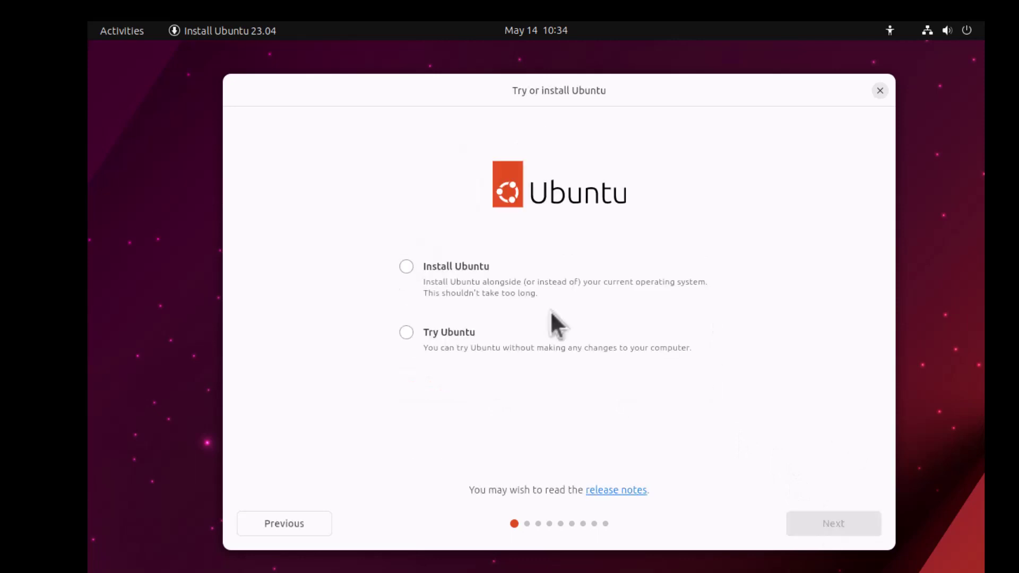
left_click(406, 266)
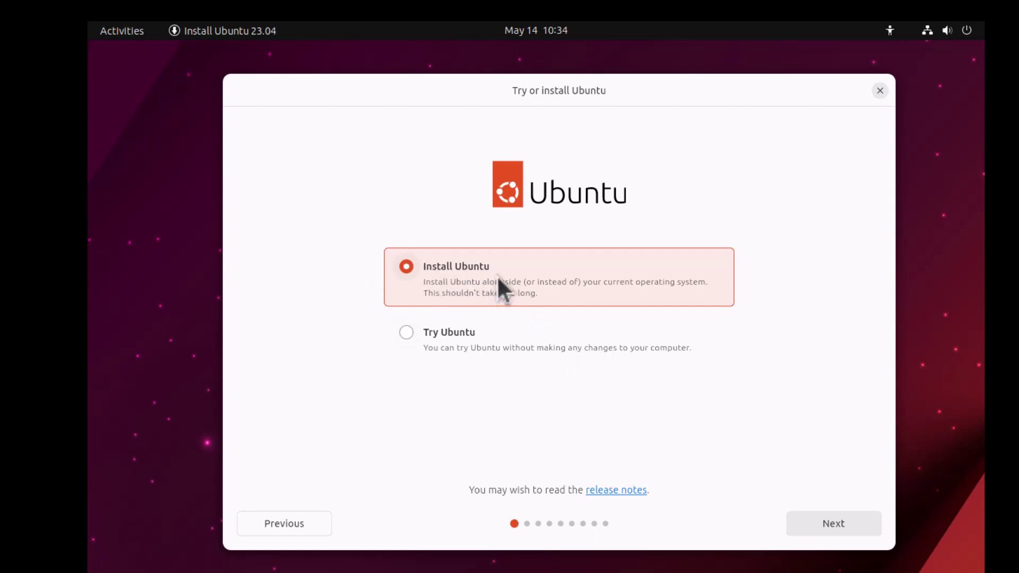
left_click(855, 515)
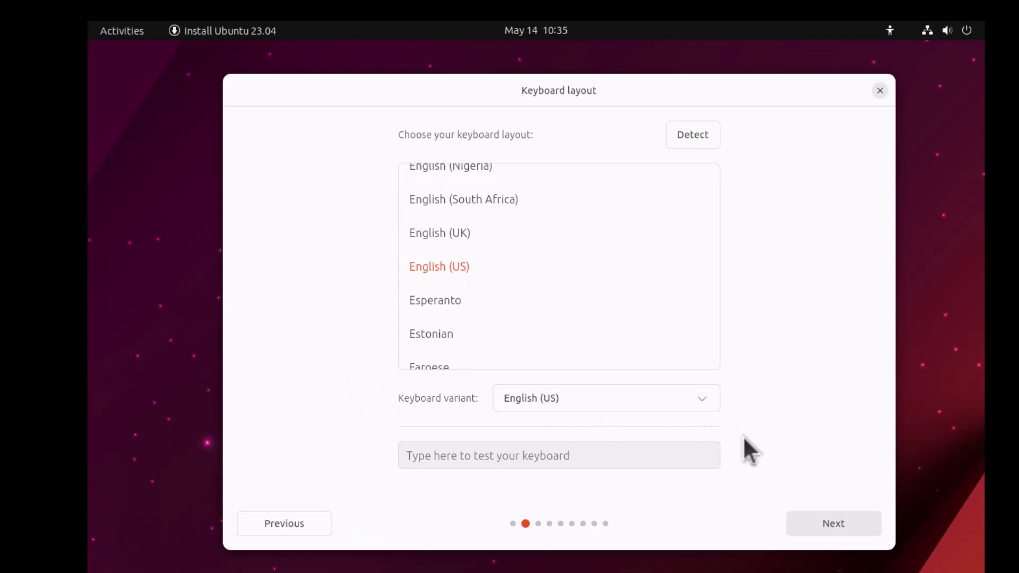
Step: Accept the English (US) keyboard layout and variant
left_click(846, 520)
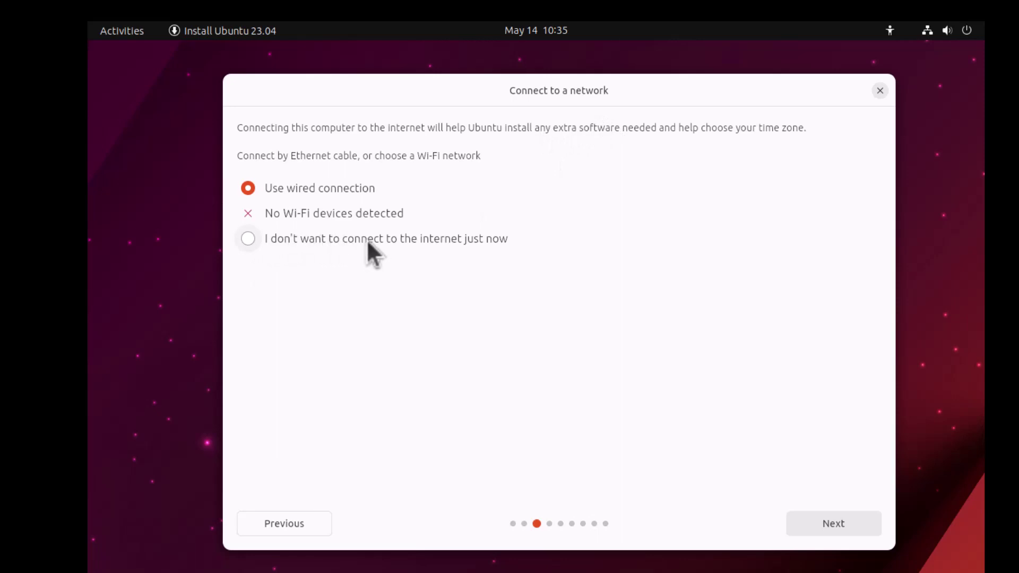
Step: Select 'I don't want to connect to the internet just now' and continue
left_click(457, 242)
left_click(834, 524)
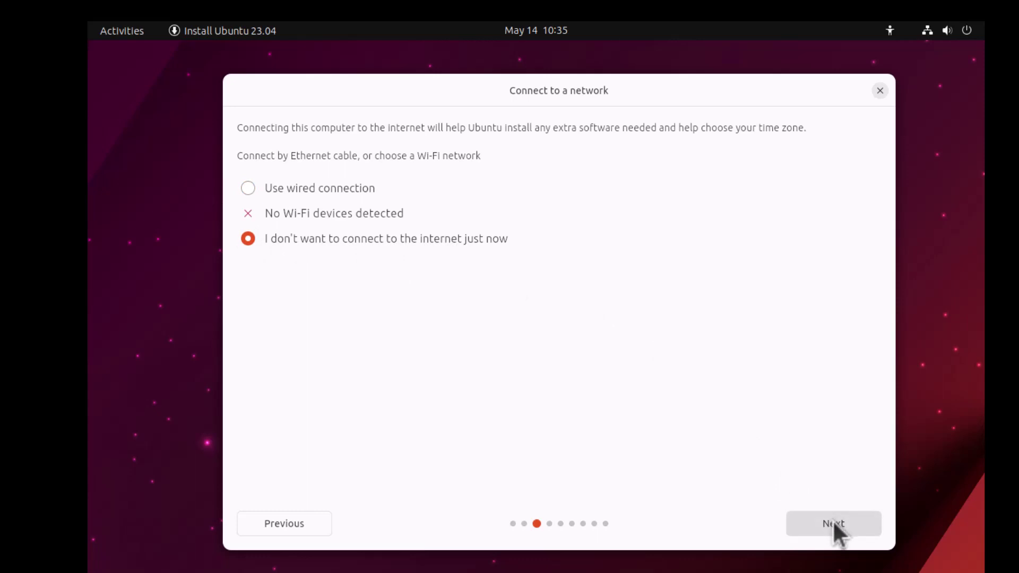
left_click(832, 522)
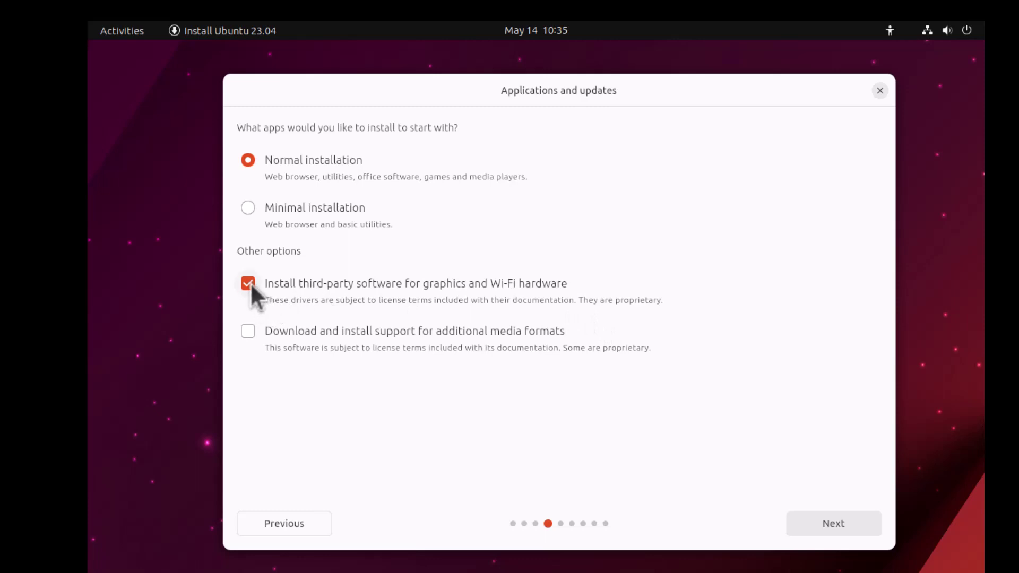
Step: Untick third-party graphics and Wi-Fi drivers, keeping Normal installation
left_click(297, 284)
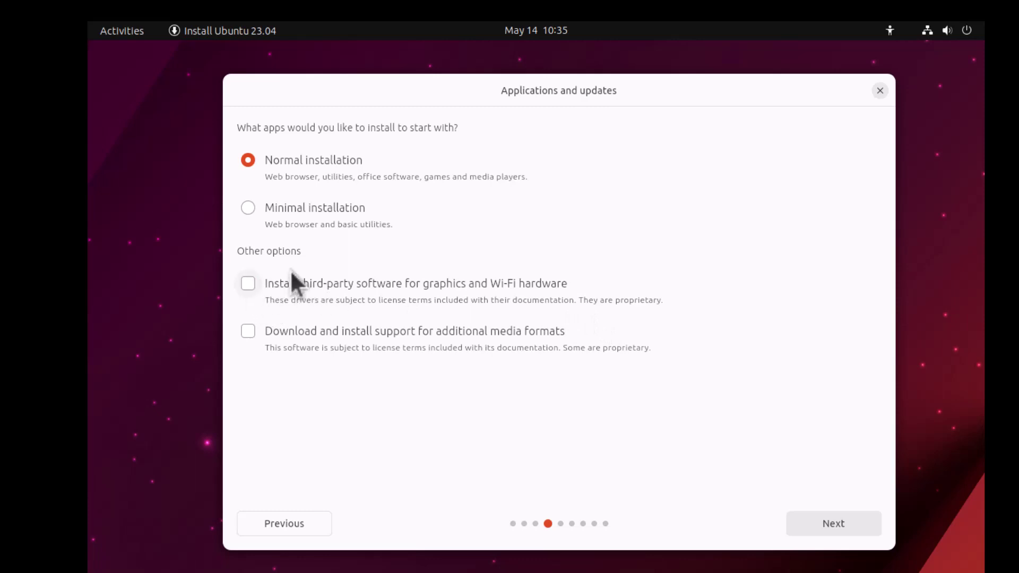
left_click(333, 173)
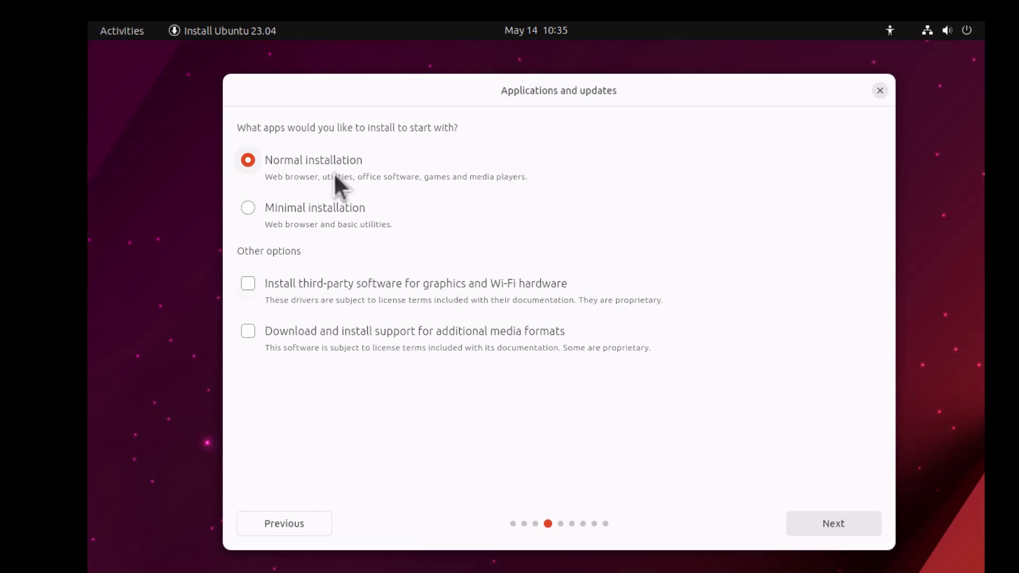
left_click(833, 525)
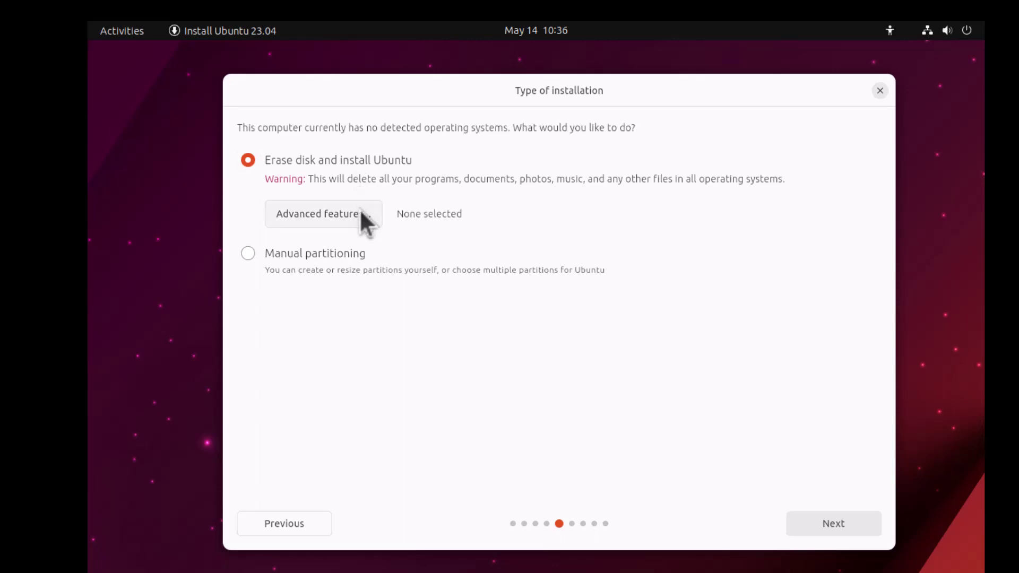
Step: Leave Advanced features at None and keep 'Erase disk and install Ubuntu'
left_click(313, 214)
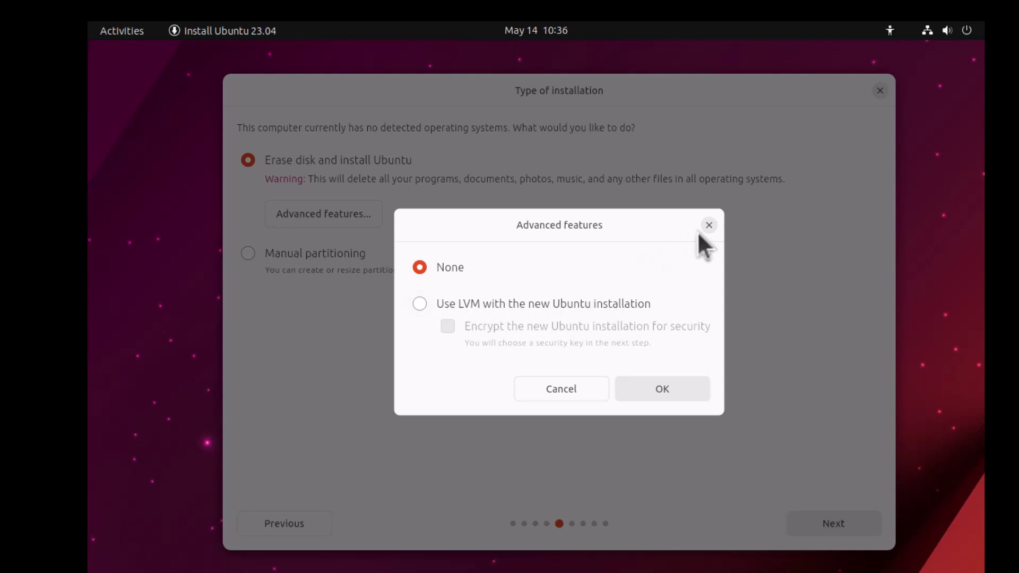
left_click(709, 226)
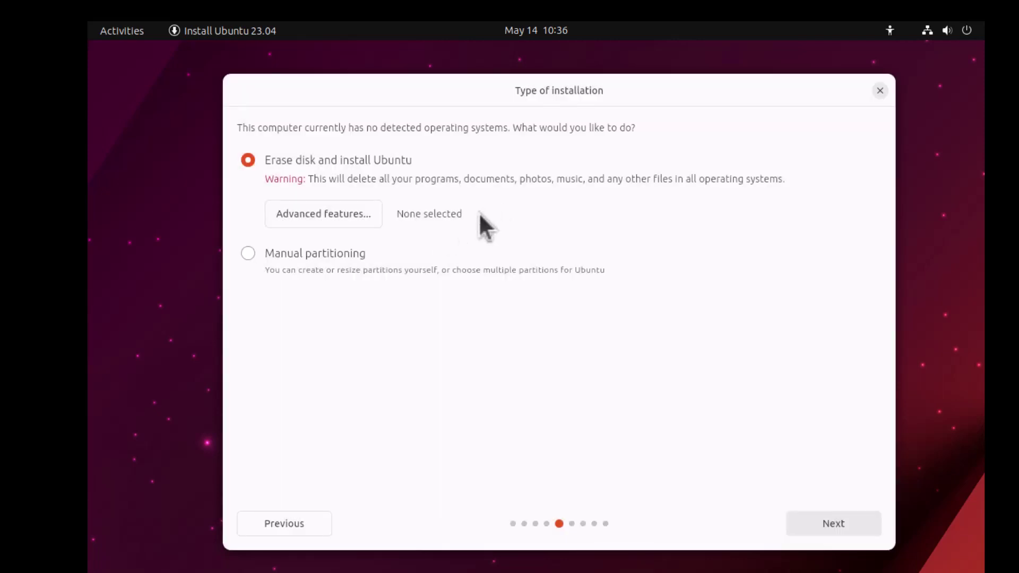
left_click(843, 527)
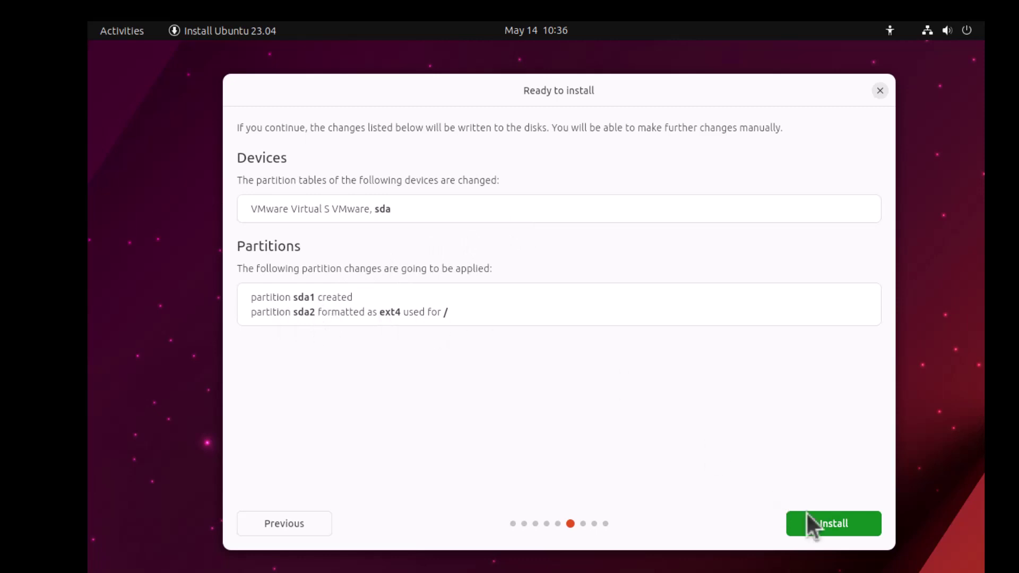
Step: Begin the install and accept the Mumbai, Asia/Kolkata timezone
left_click(845, 525)
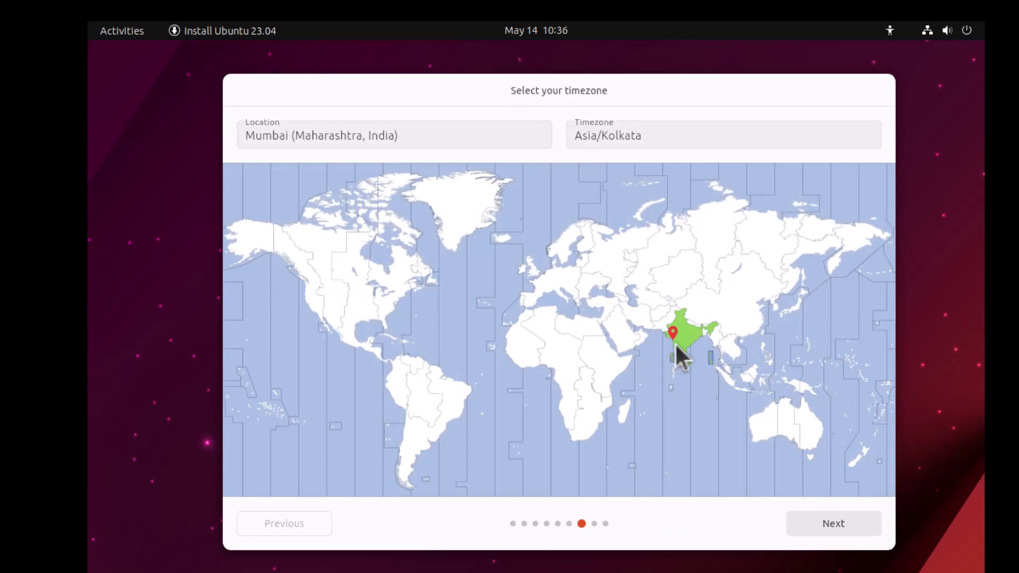
left_click(821, 520)
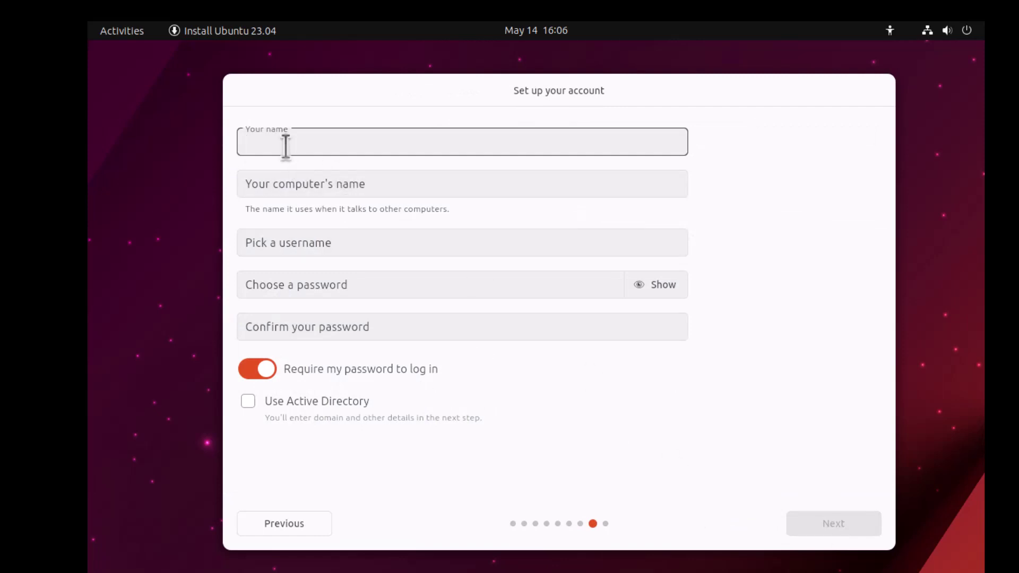
Step: Enter the user's name and a custom computer name, then submit the account details
type("Mahesh")
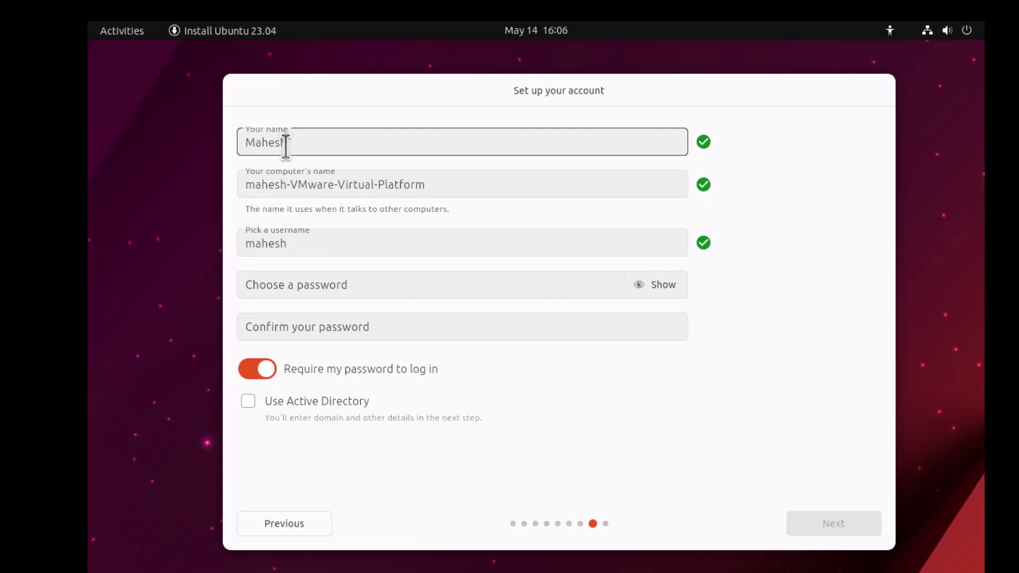
key("Tab")
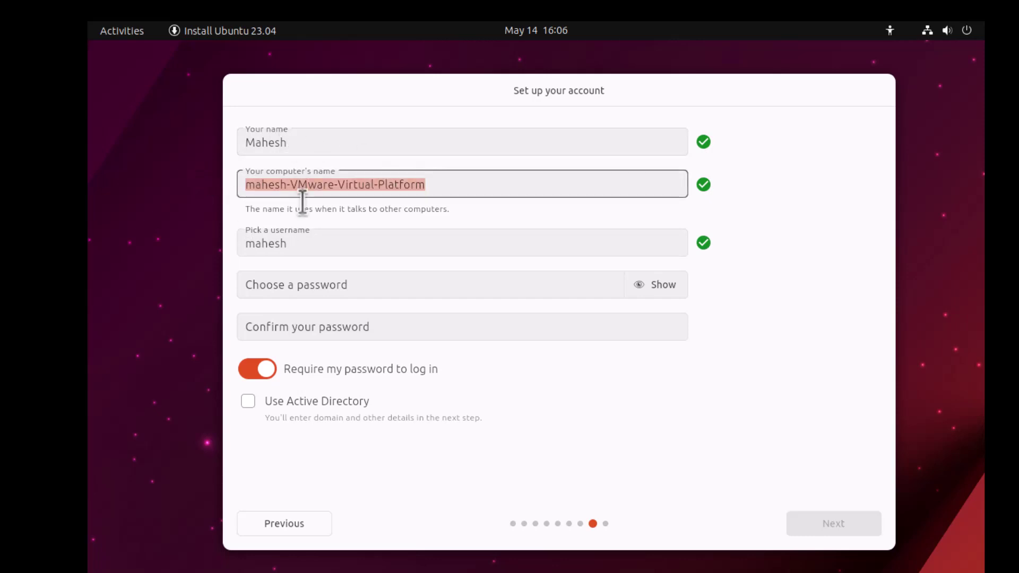
type("Devnami")
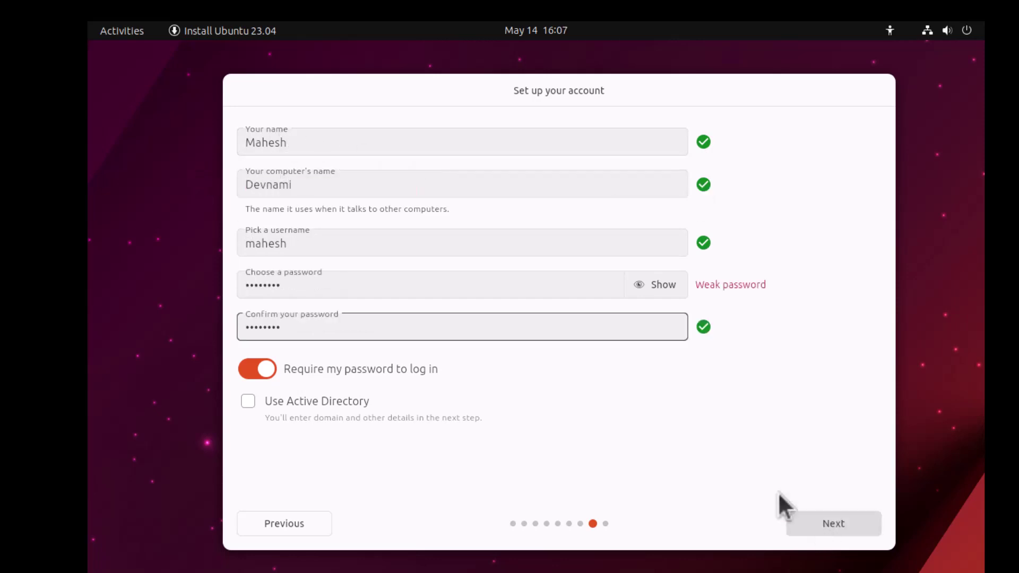
key("Return")
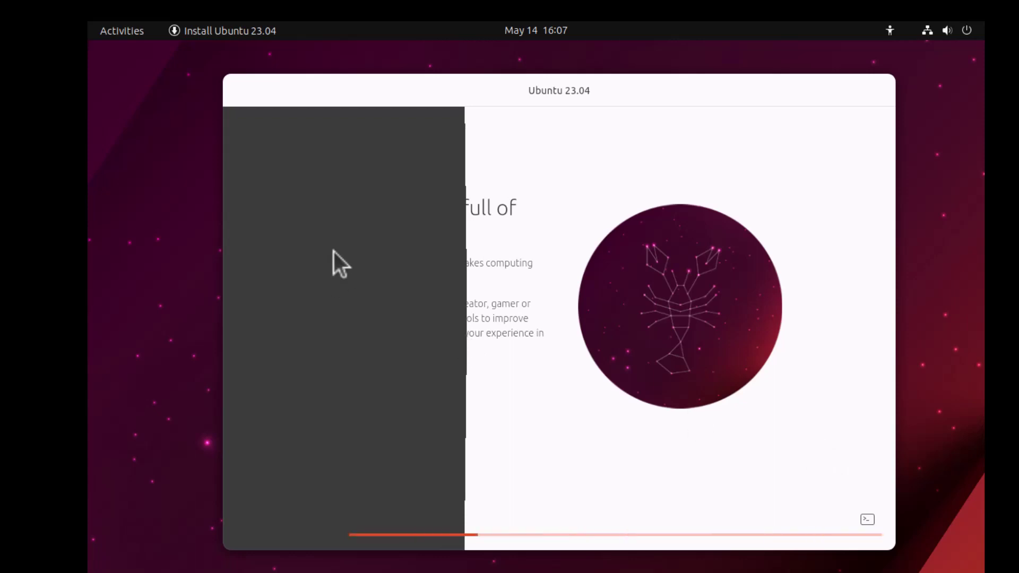
Step: Nudge the installer window up and left while installation finishes and reboots
mouse_move(469, 82)
left_mouse_down()
mouse_move(432, 83)
mouse_move(466, 83)
mouse_move(459, 78)
left_mouse_up()
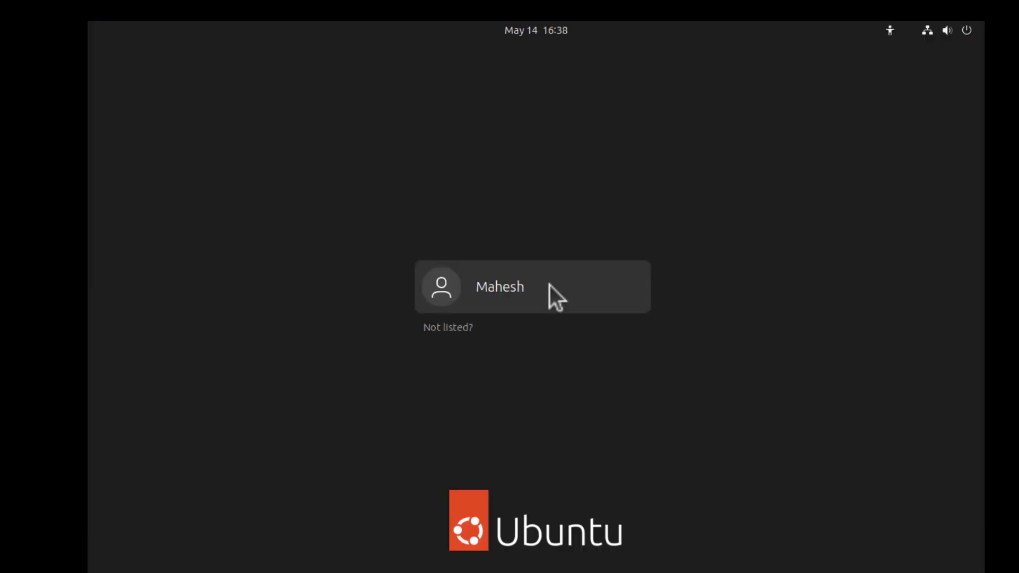
Step: Select the new user account on the login screen and enter its password to sign in
left_click(550, 286)
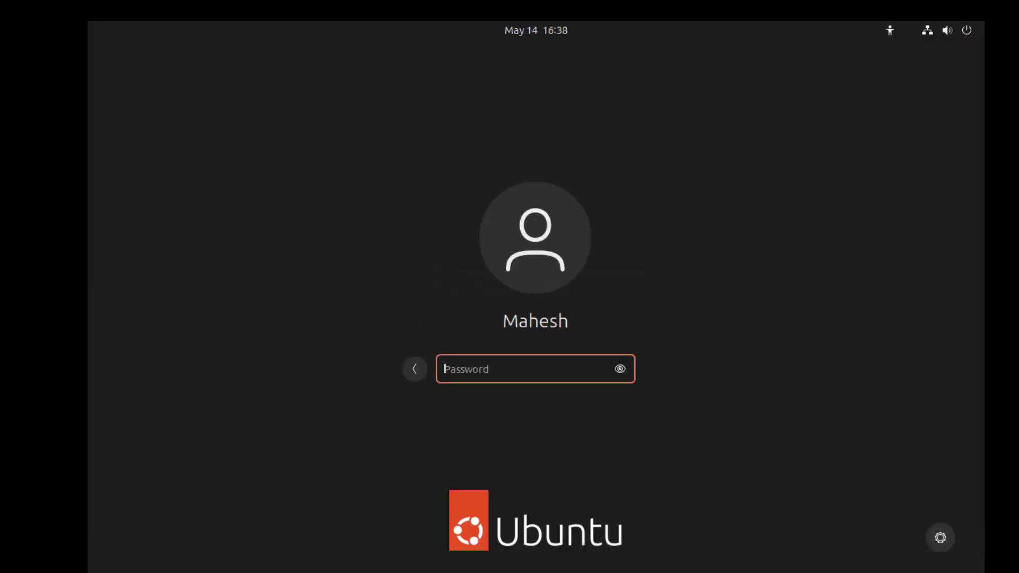
type("********")
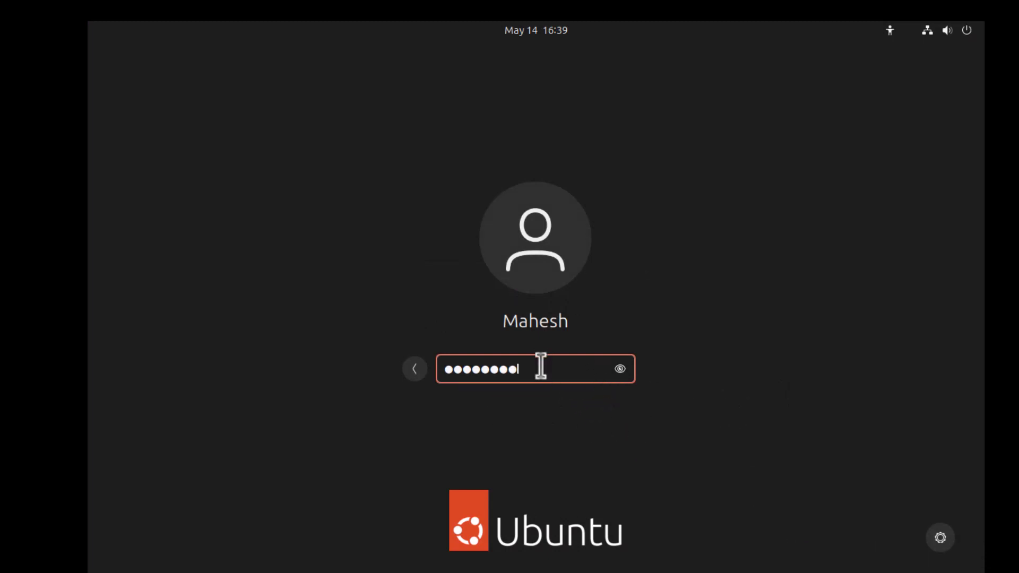
key("Return")
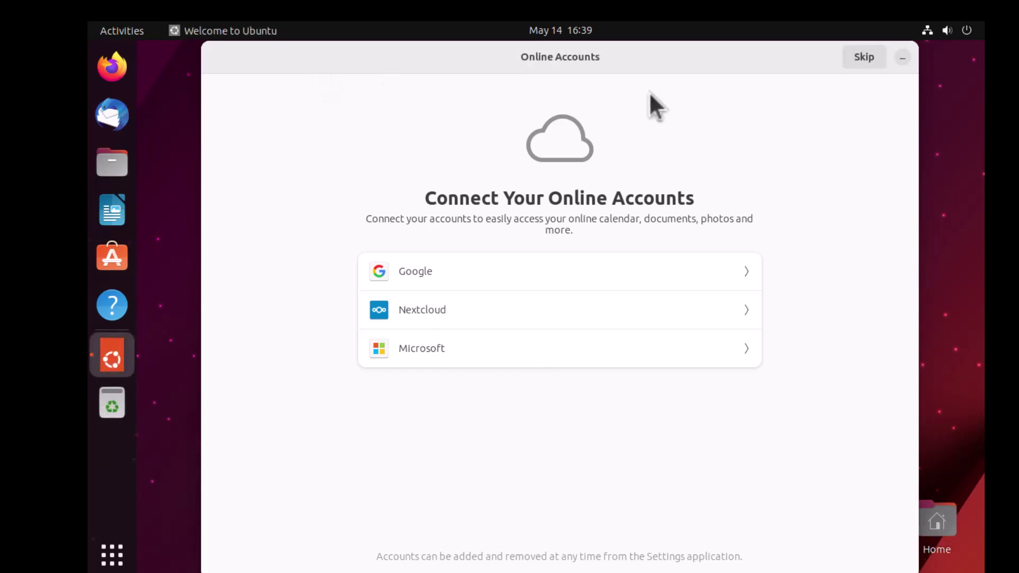
Step: Skip online accounts, decline sending system info, leave location services off, and finish the welcome wizard
left_click(863, 57)
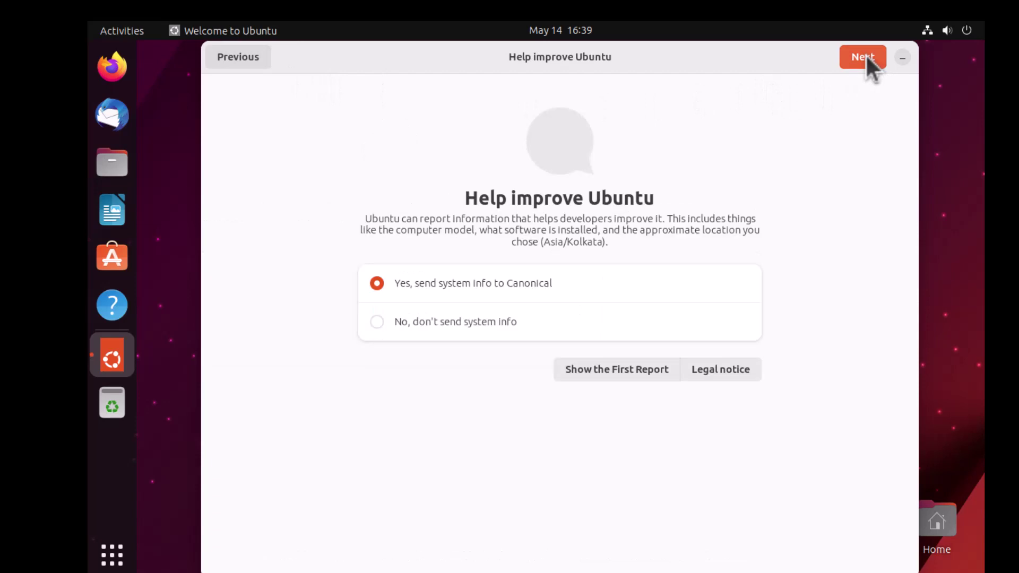
left_click(465, 322)
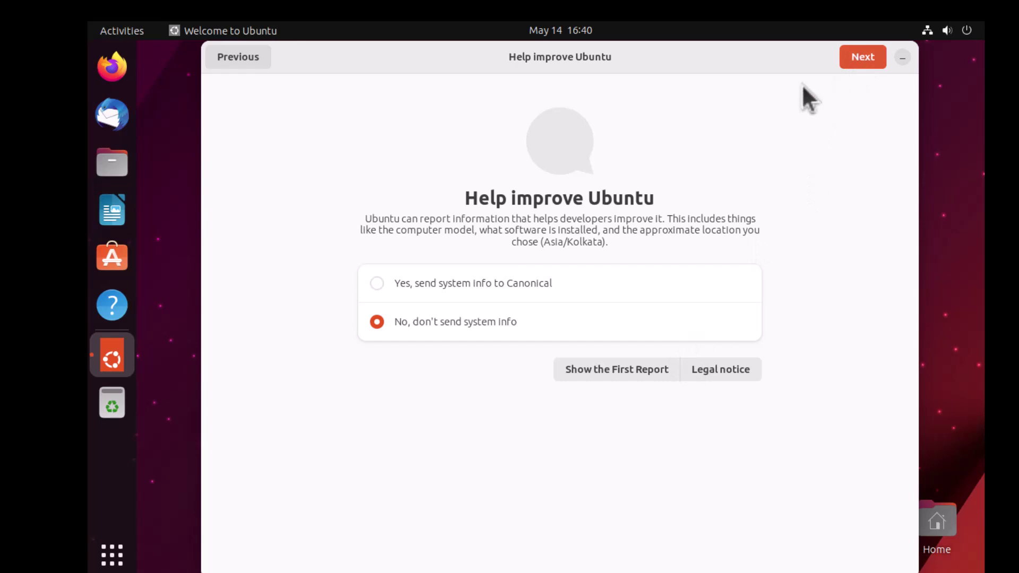
key("Return")
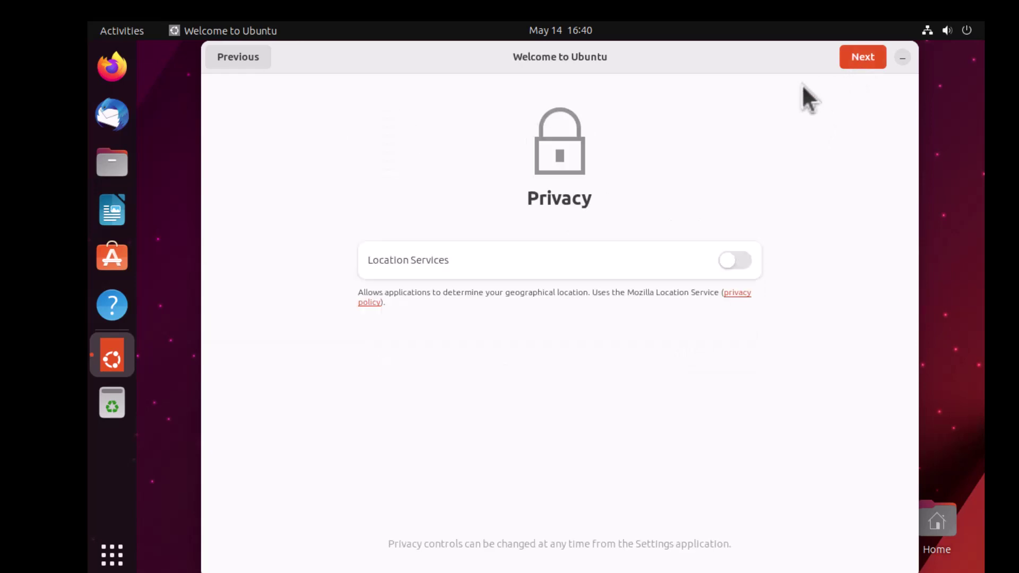
left_click(850, 67)
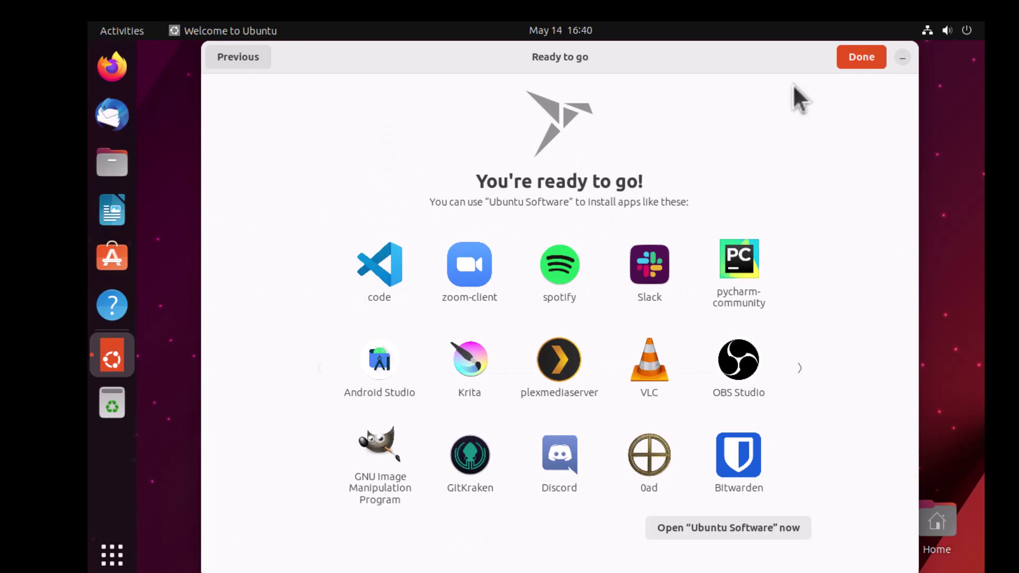
left_click(853, 65)
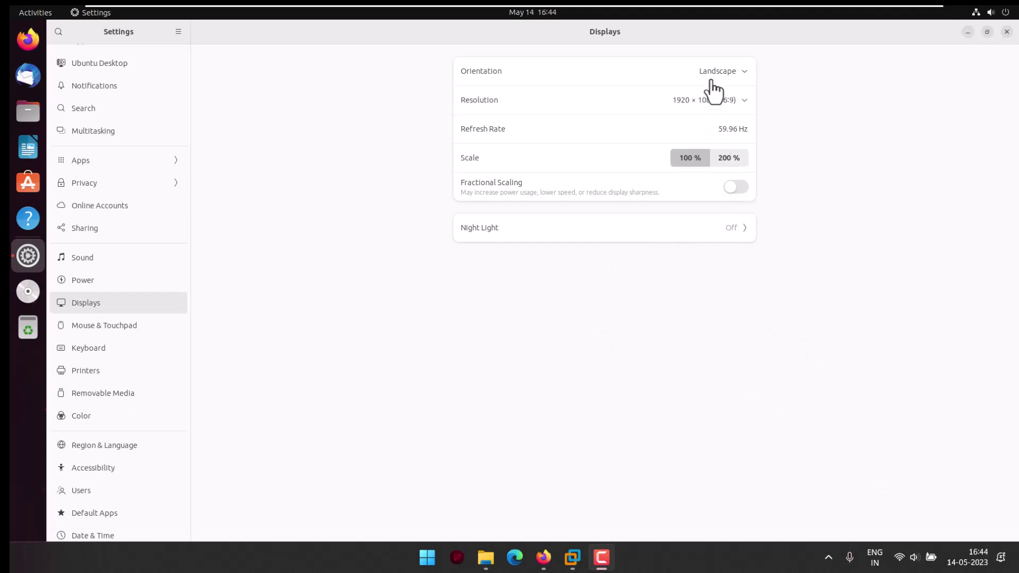
Step: Unmaximize and close the Settings window, then eject the VMware Tools disc from the dock
left_click(879, 104)
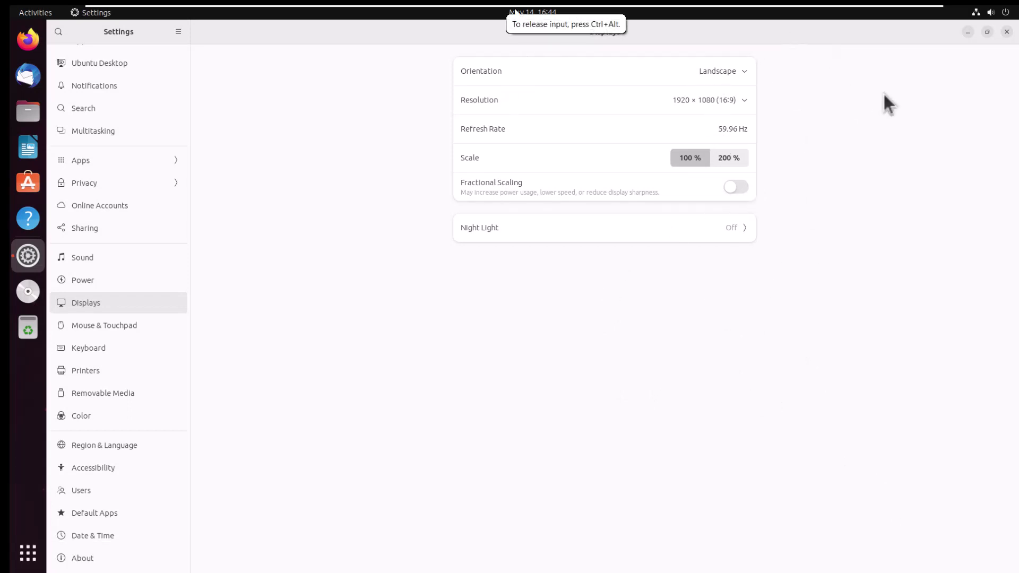
left_click_drag(254, 28, 430, 70)
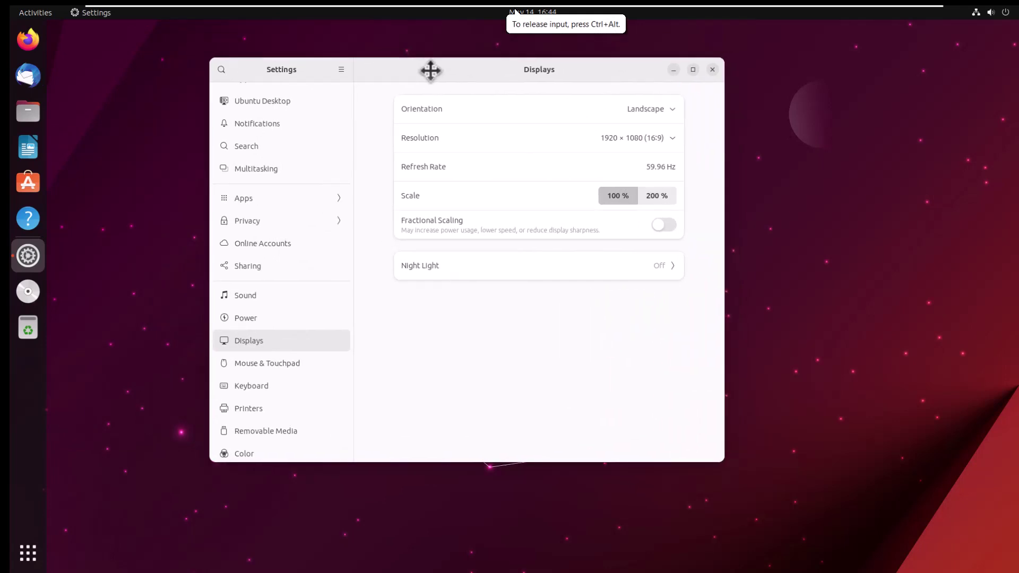
left_click(712, 69)
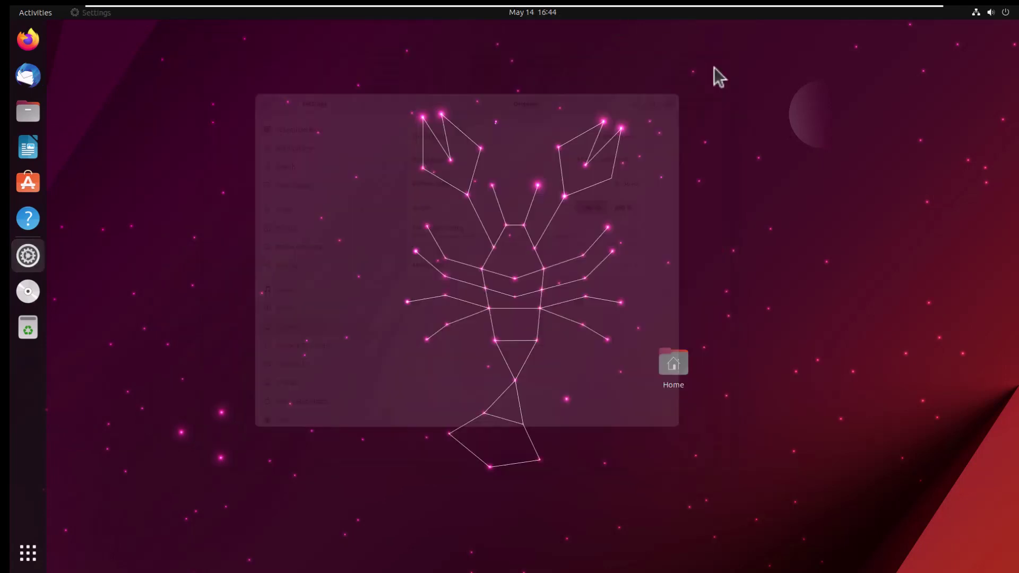
right_click(26, 268)
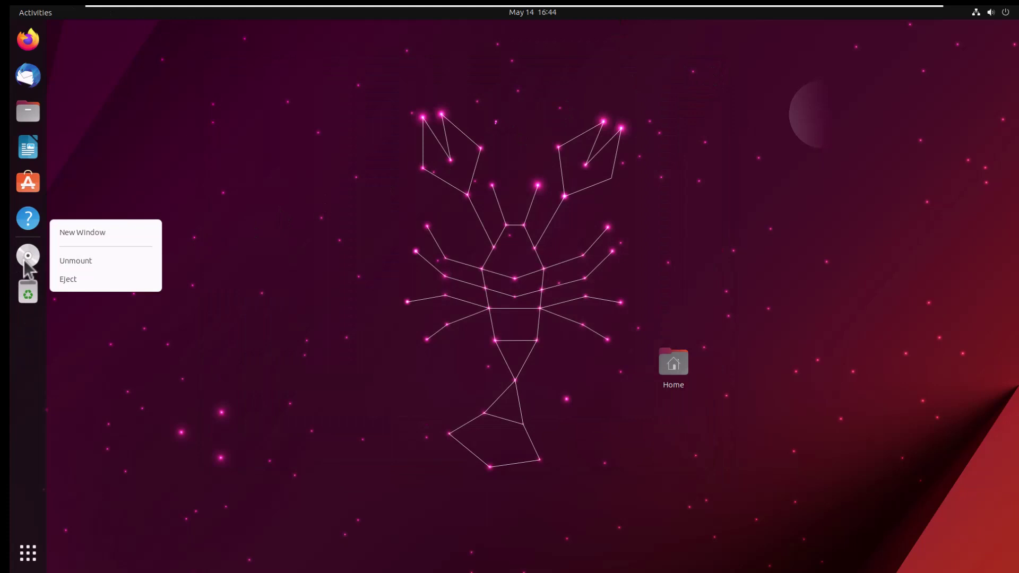
left_click(67, 277)
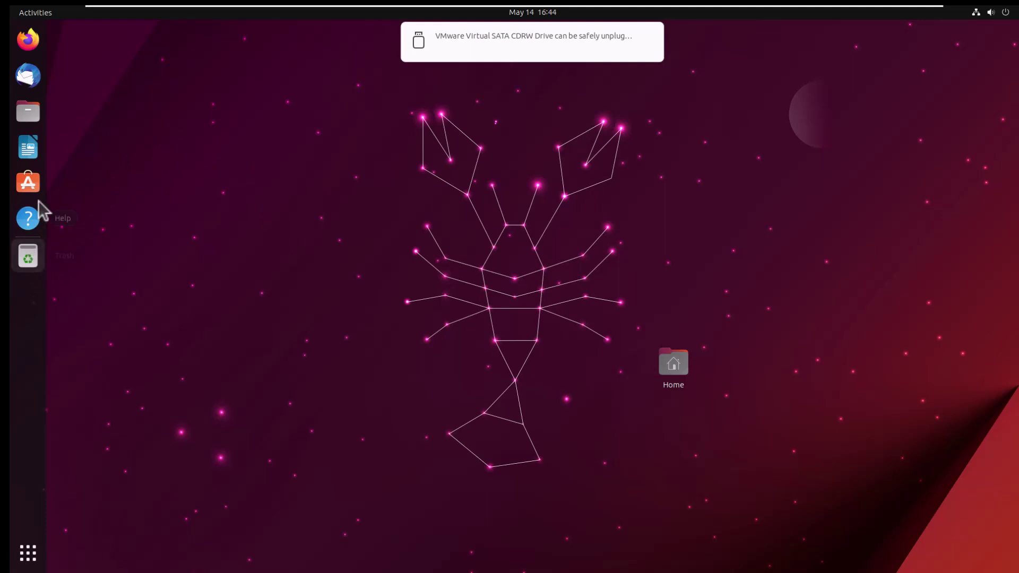
Step: Launch Settings from the Show Apps grid
left_click(29, 553)
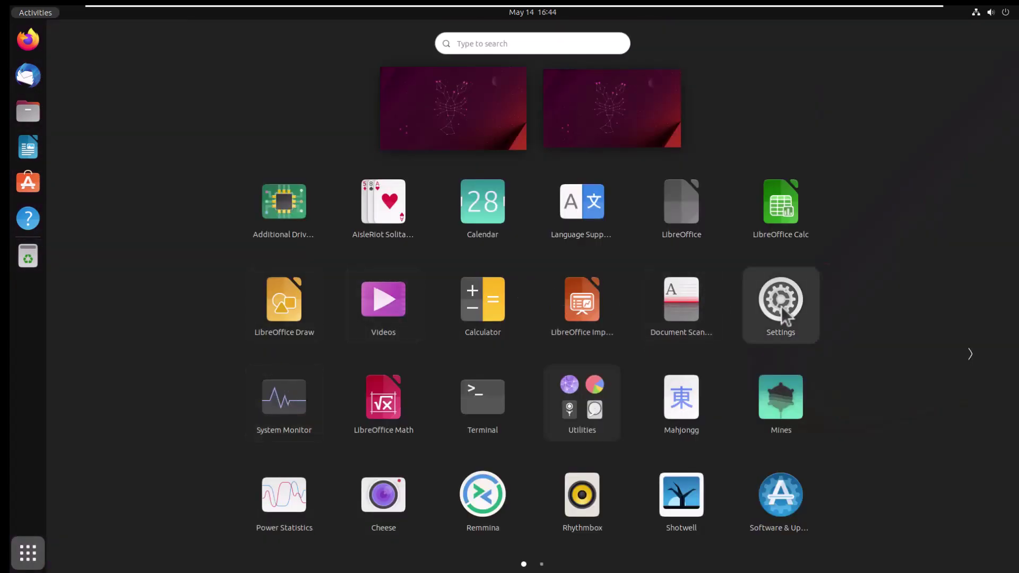
left_click(782, 308)
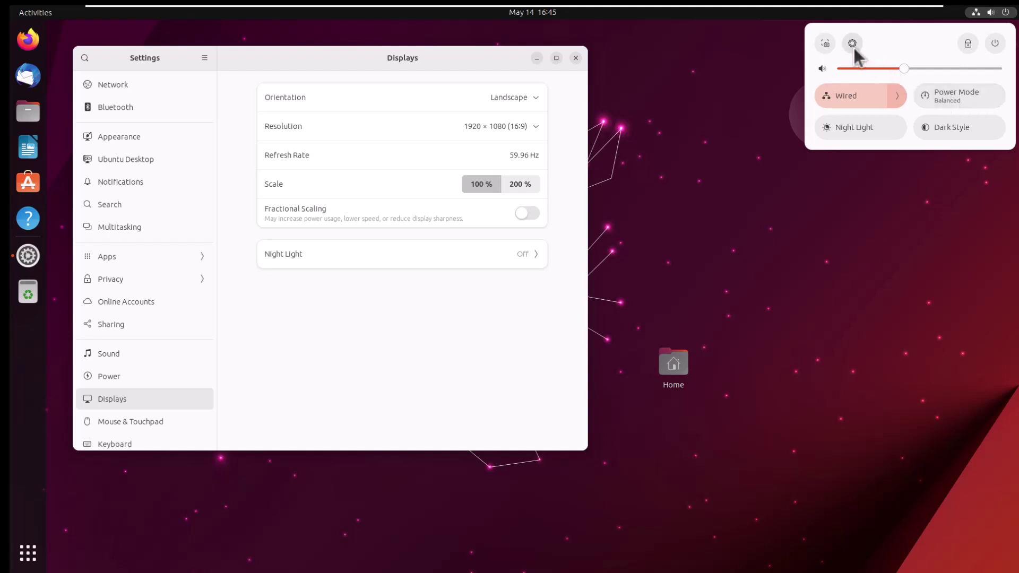
Step: Try an area screenshot over the Settings window, cancel it, then move the Home icon bottom-left
left_click(824, 45)
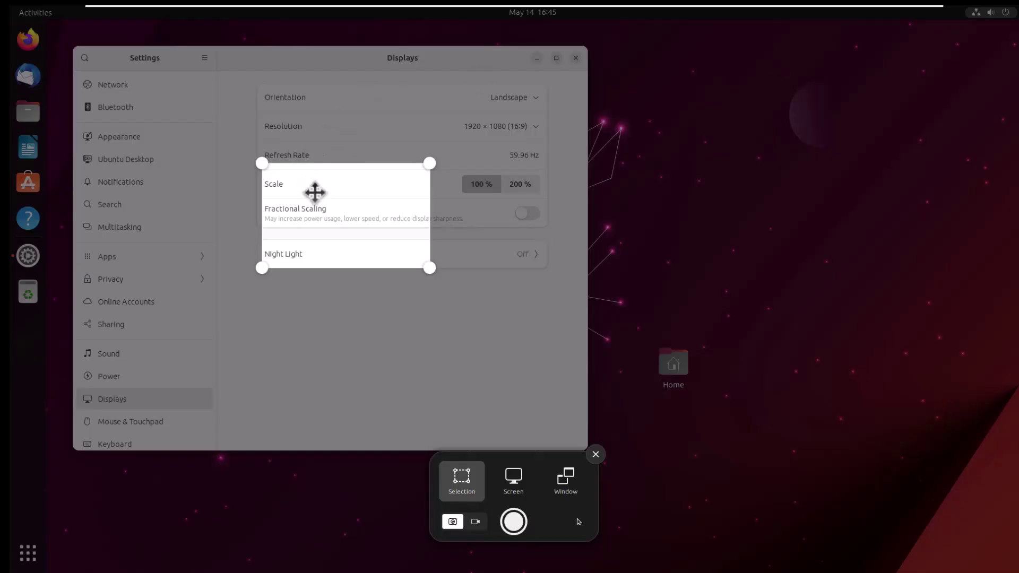
left_click_drag(315, 192, 107, 59)
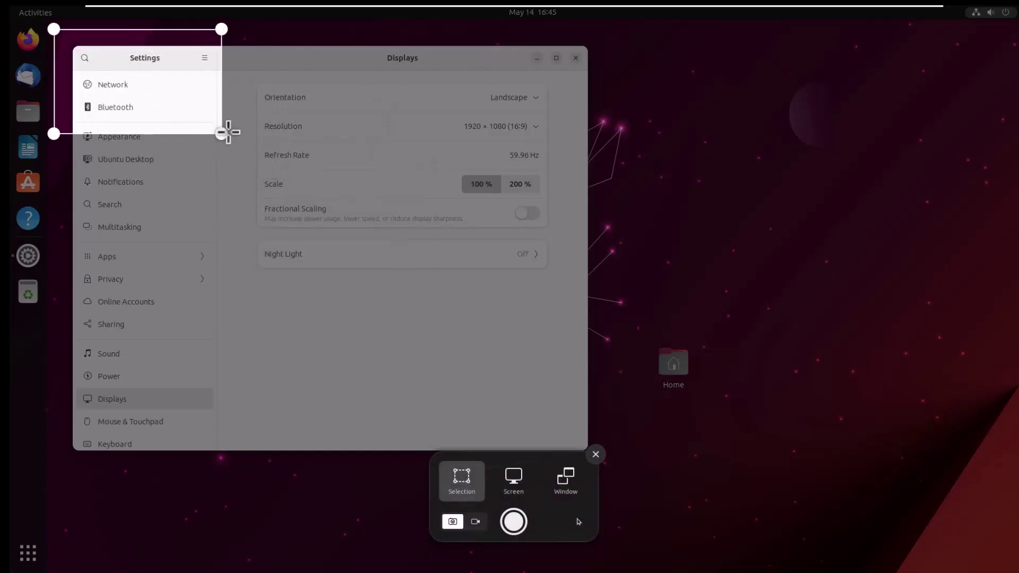
left_click_drag(228, 132, 629, 328)
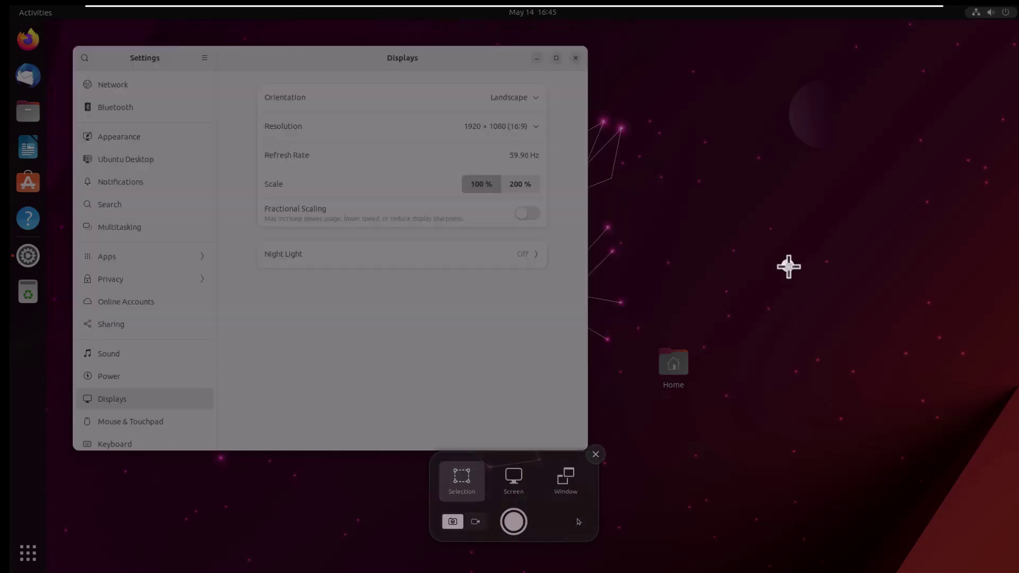
left_click_drag(780, 257, 799, 277)
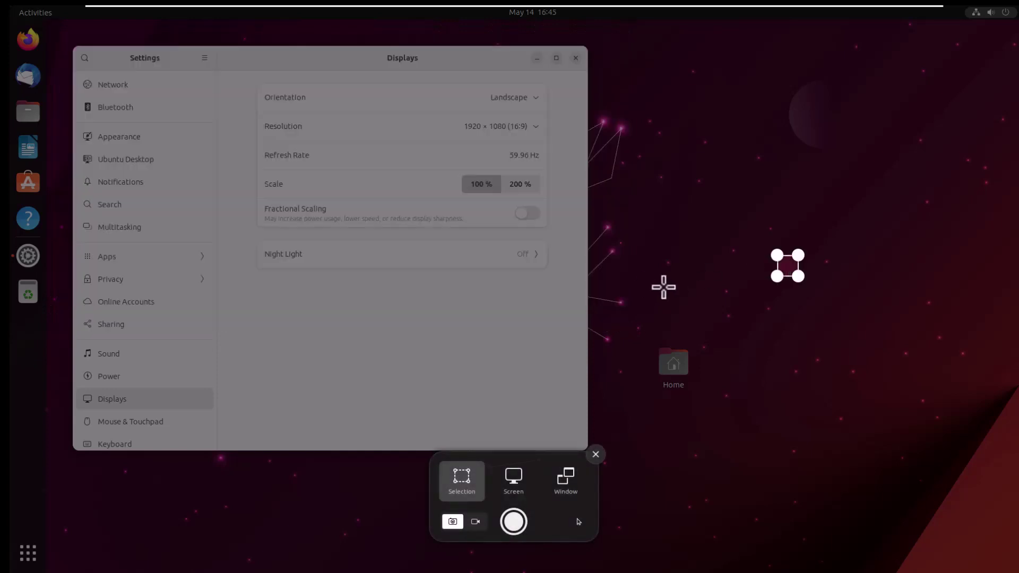
key("Escape")
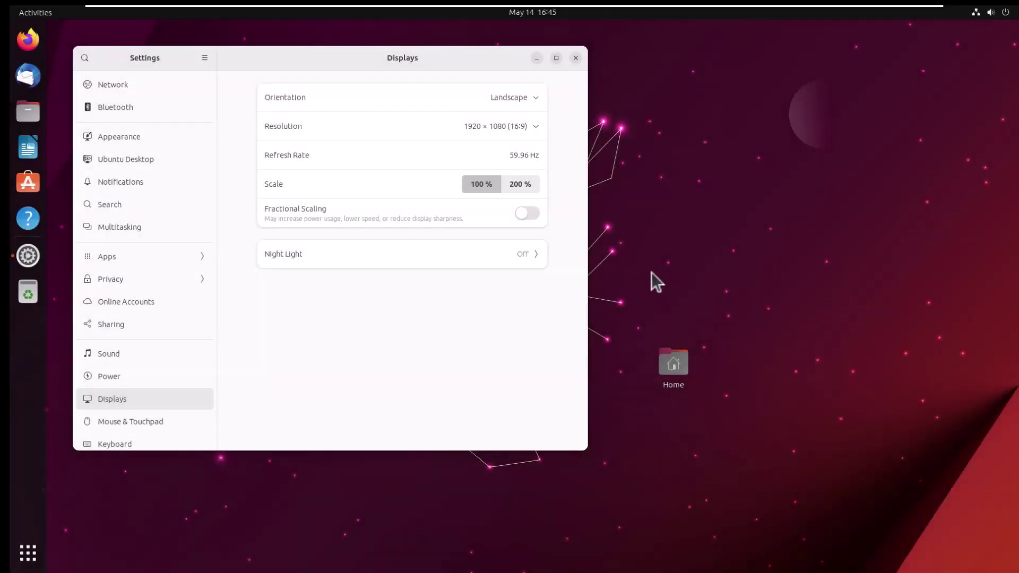
left_click_drag(672, 363, 116, 504)
Step: Browse the Network, Default Apps and Appearance pages, then switch off Show Personal folder under Ubuntu Desktop
left_click(446, 324)
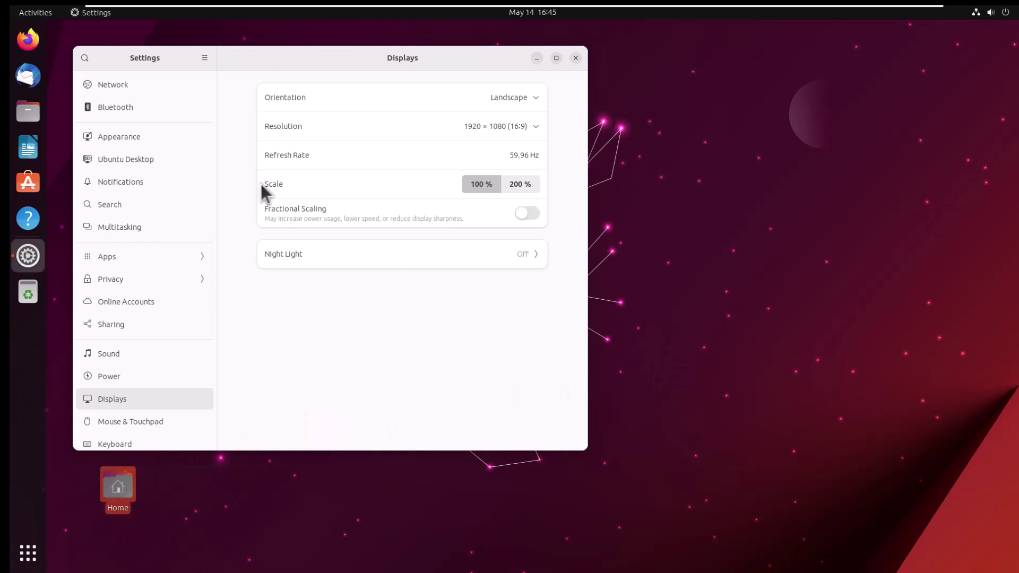
left_click(130, 86)
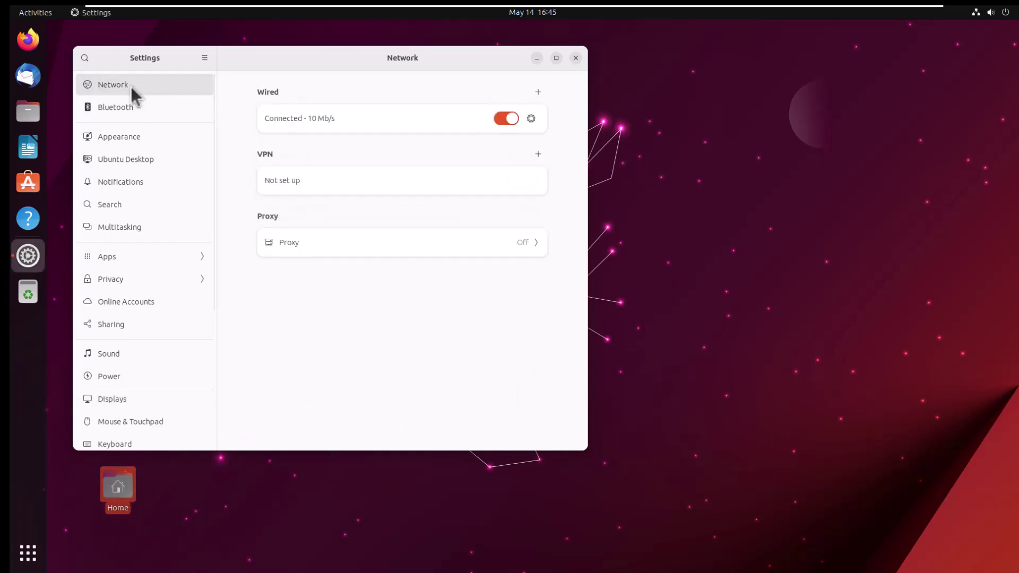
scroll(144, 128, "down", 5)
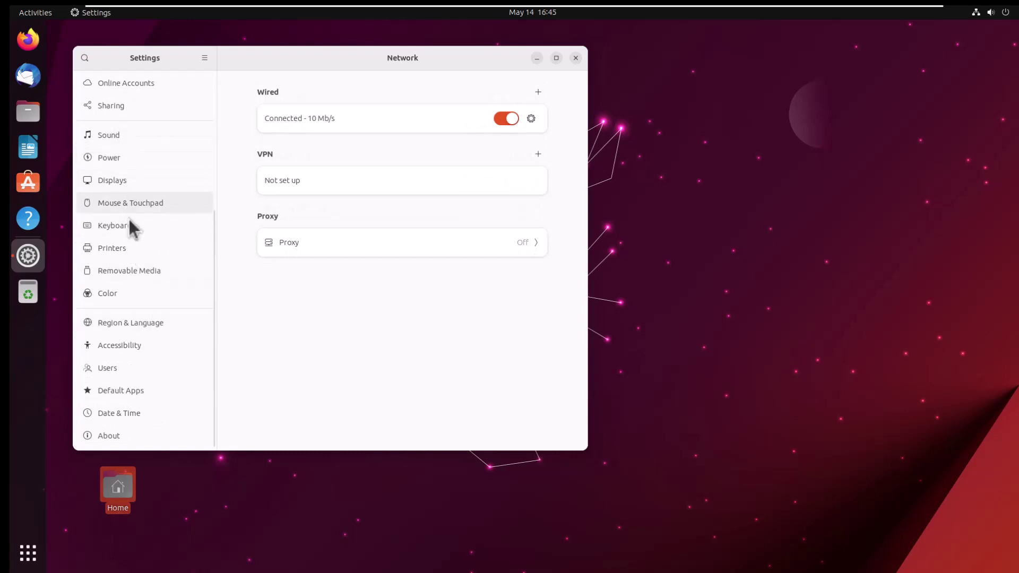
left_click(128, 396)
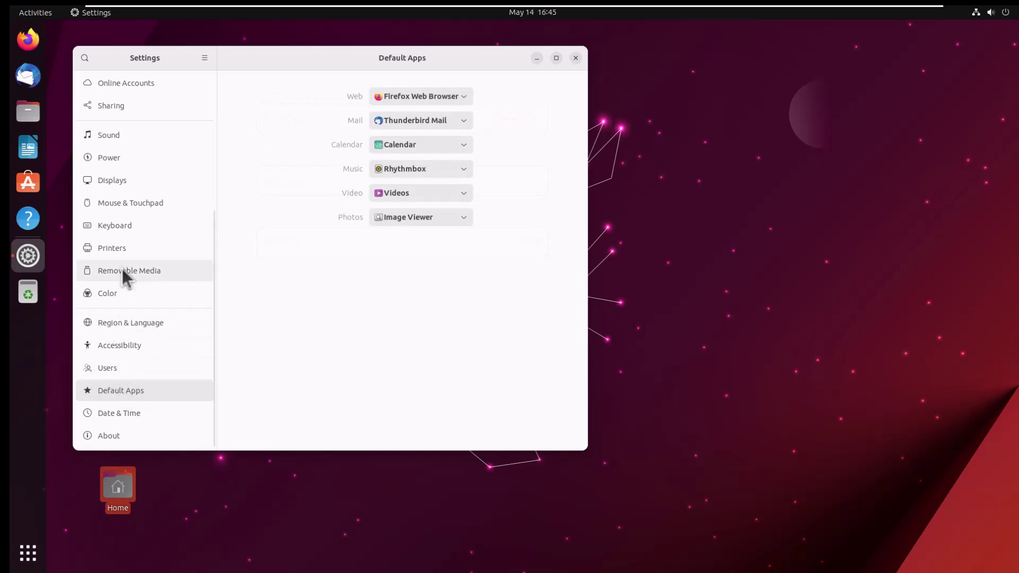
scroll(122, 99, "up", 5)
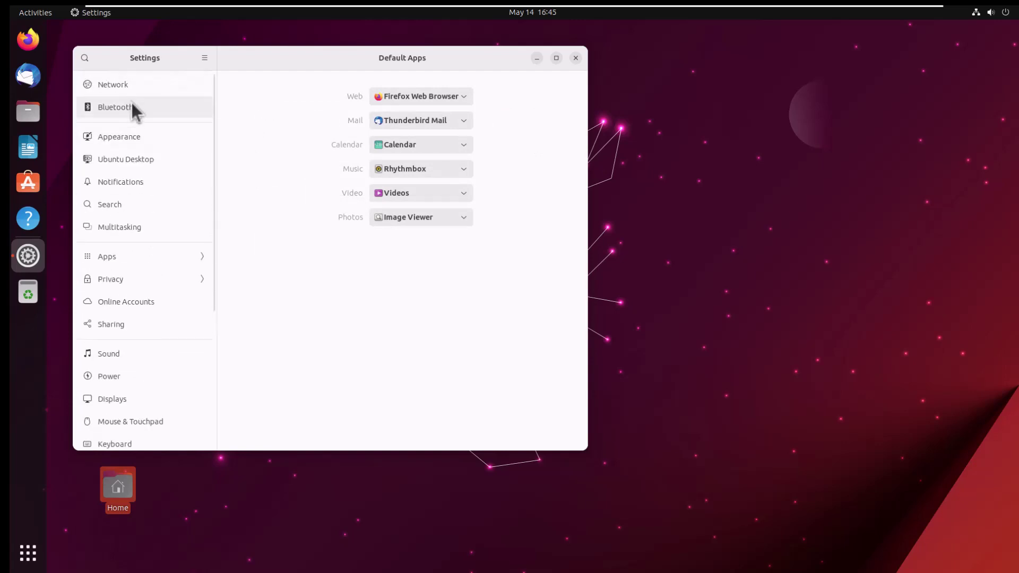
left_click(138, 137)
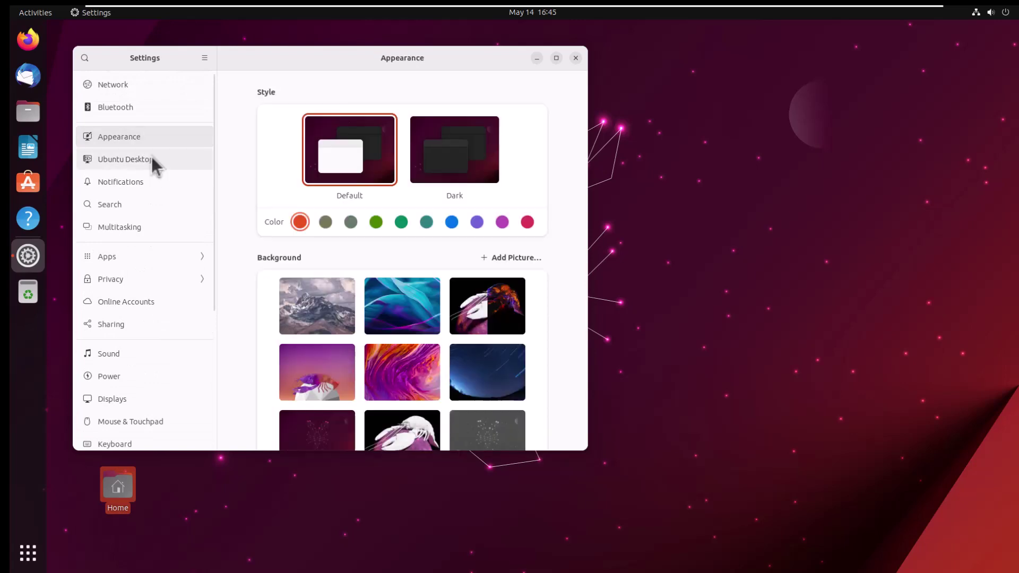
scroll(301, 208, "down", 3)
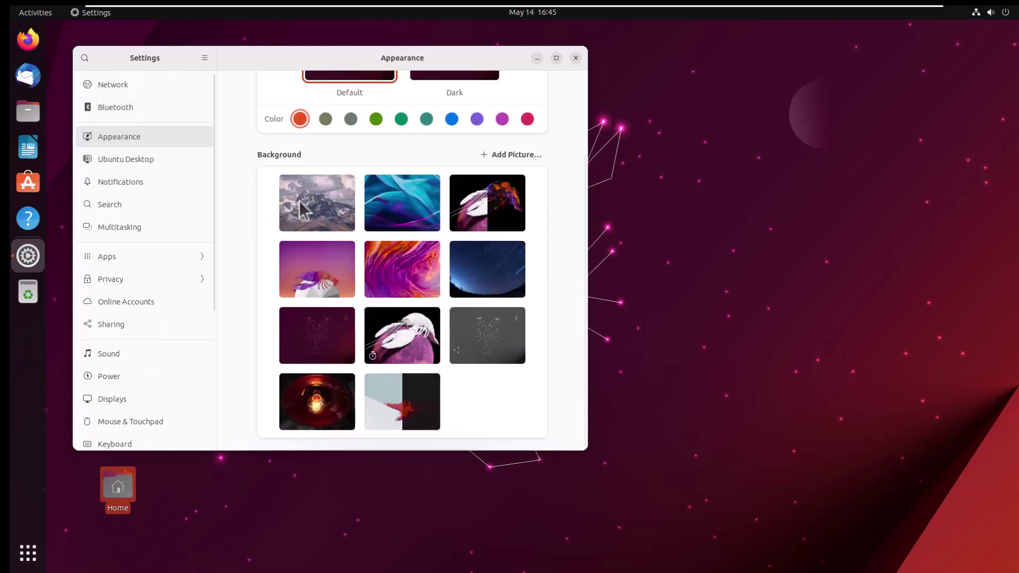
left_click(151, 159)
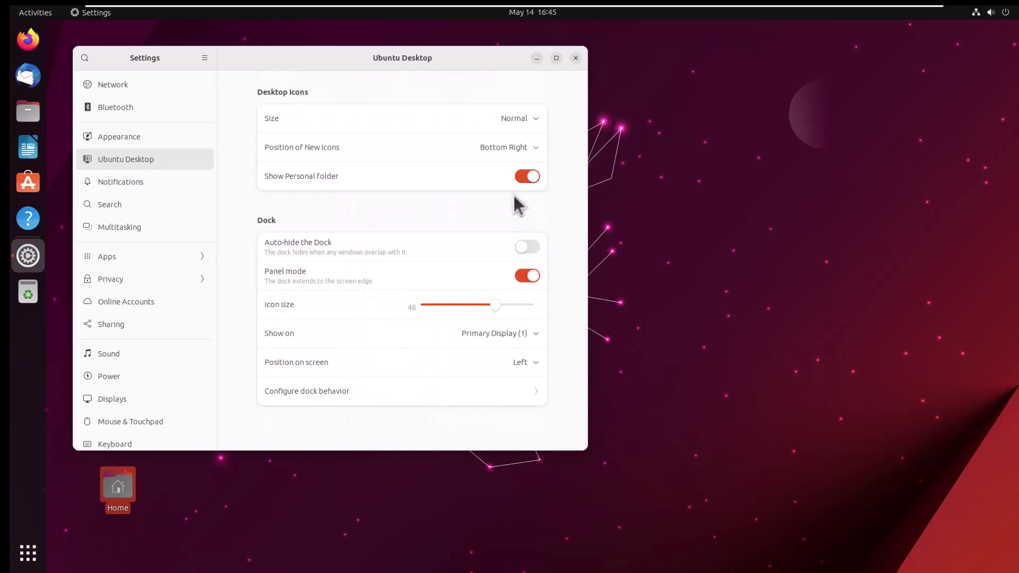
left_click(521, 181)
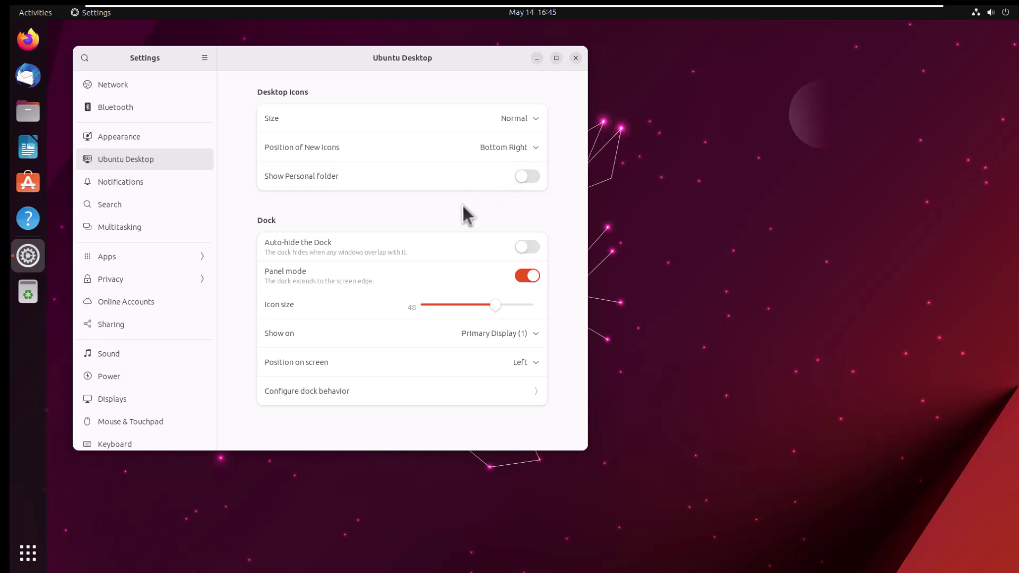
Step: Close the Settings window
left_click(575, 58)
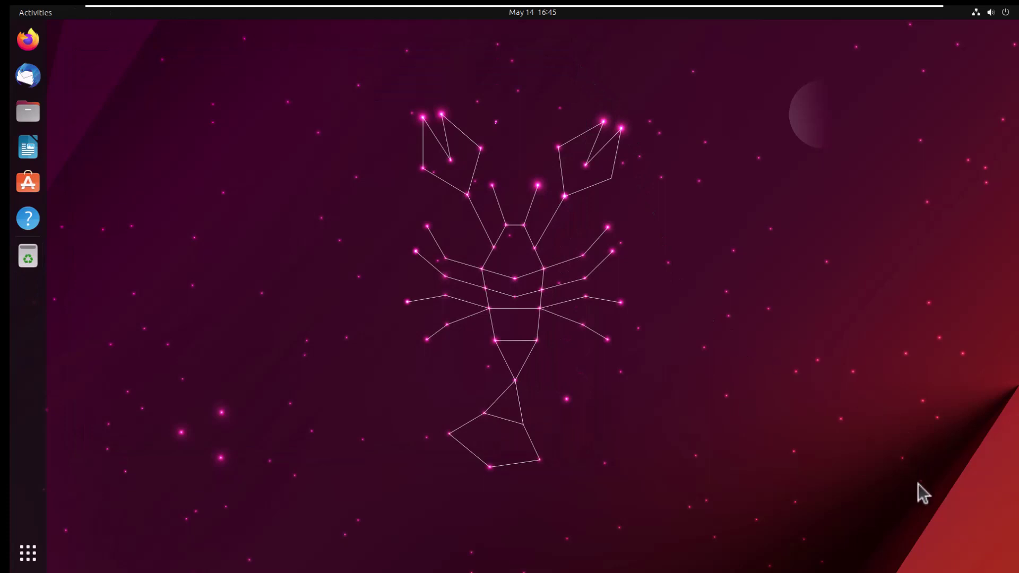